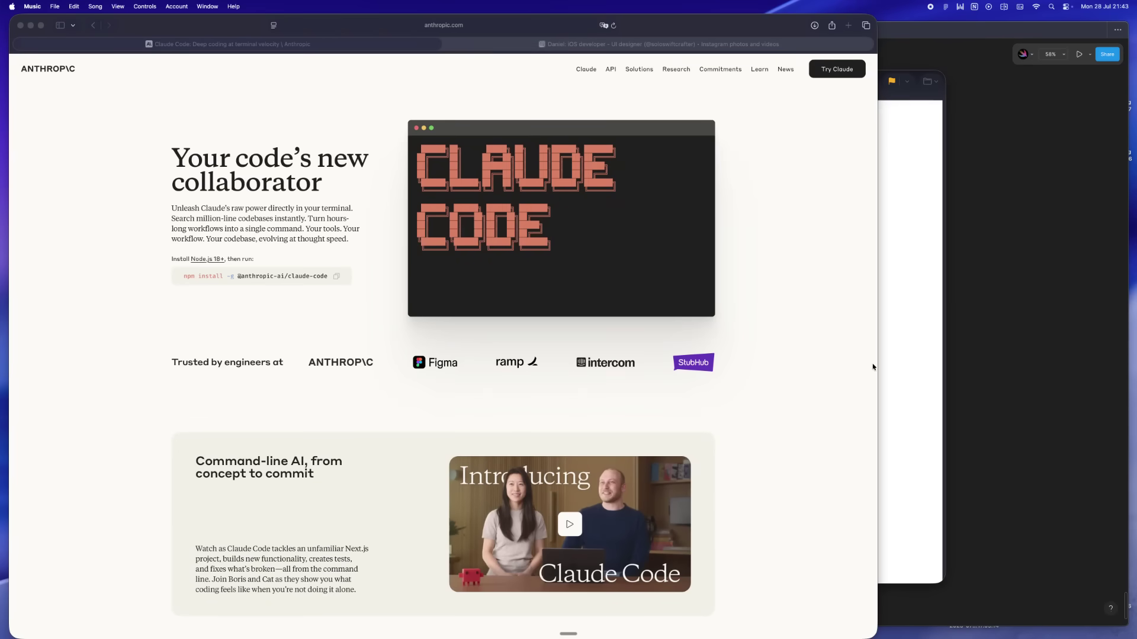
Step: Read the usage-limits email in Mail, then switch Safari to the Instagram profile tab
click(915, 352)
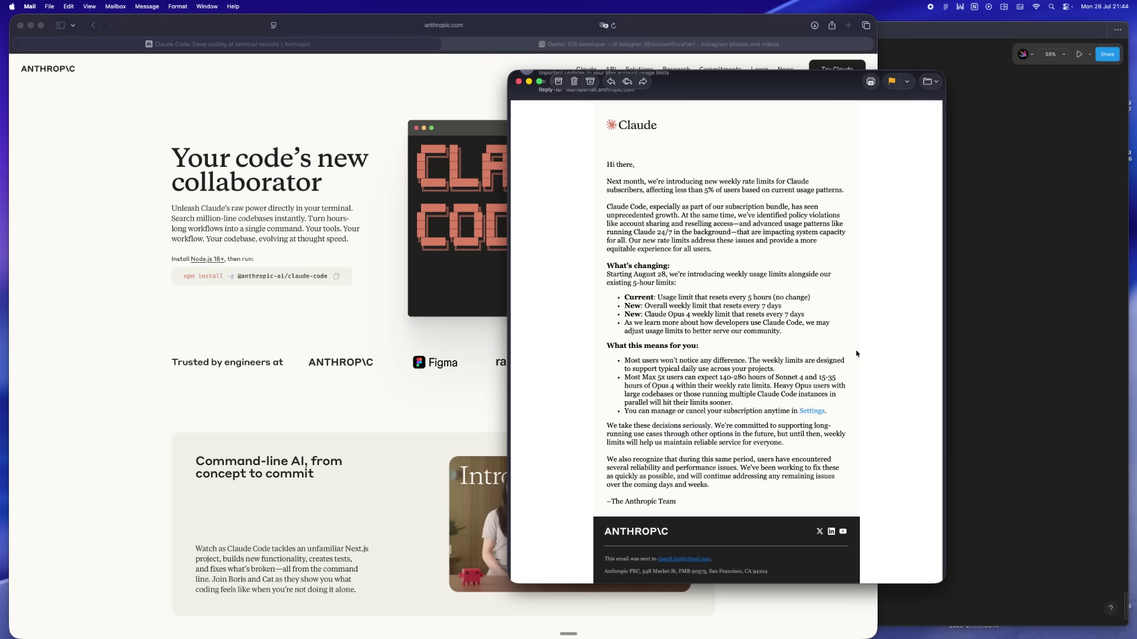
click(328, 325)
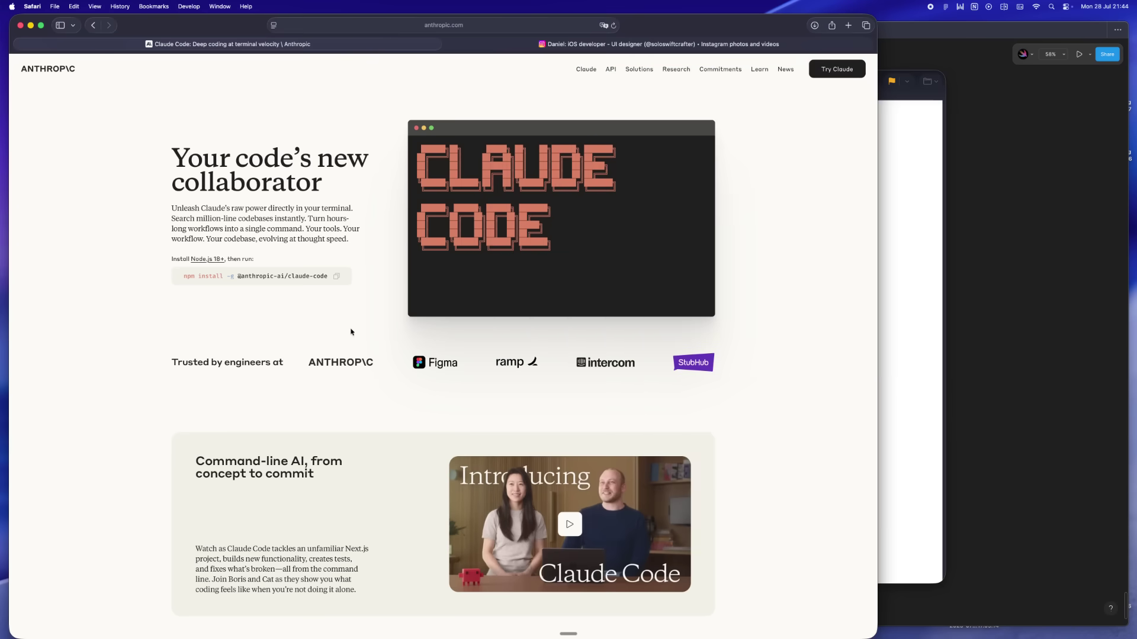
scroll(383, 326, down, 2)
scroll(383, 325, down, 3)
scroll(384, 325, up, 5)
click(655, 46)
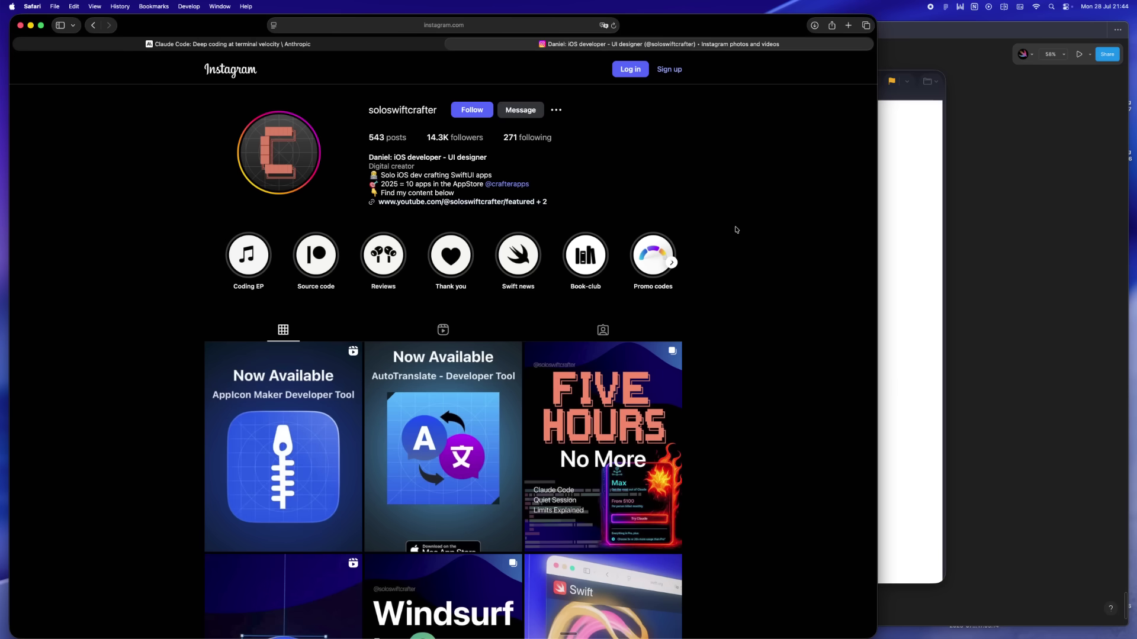
scroll(736, 230, down, 4)
scroll(735, 230, down, 4)
scroll(735, 230, down, 2)
scroll(736, 231, down, 2)
scroll(736, 229, down, 3)
scroll(735, 231, up, 1)
scroll(735, 230, up, 3)
scroll(736, 230, up, 4)
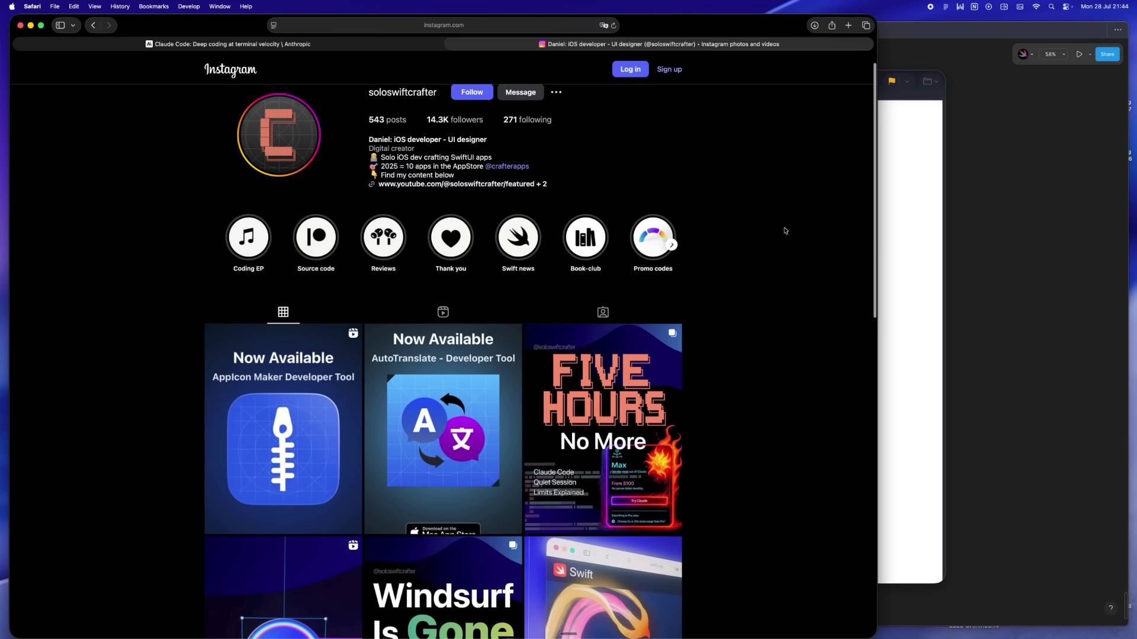
scroll(774, 221, up, 1)
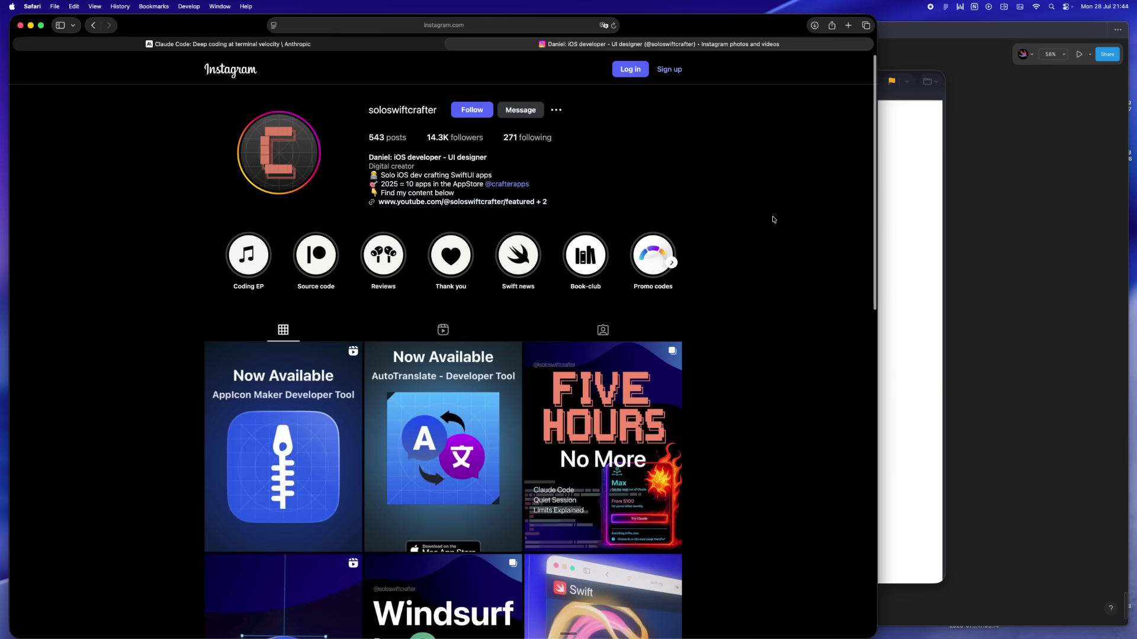
Step: Bring the usage-limits email forward, then show its Figma bullet-point slide
click(916, 202)
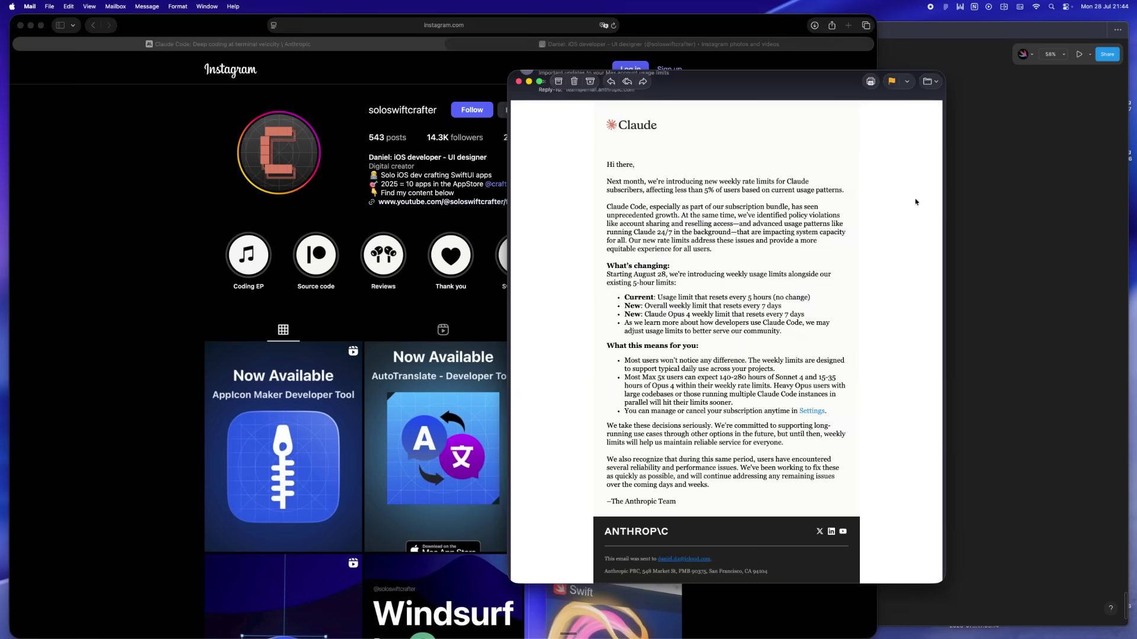
click(913, 206)
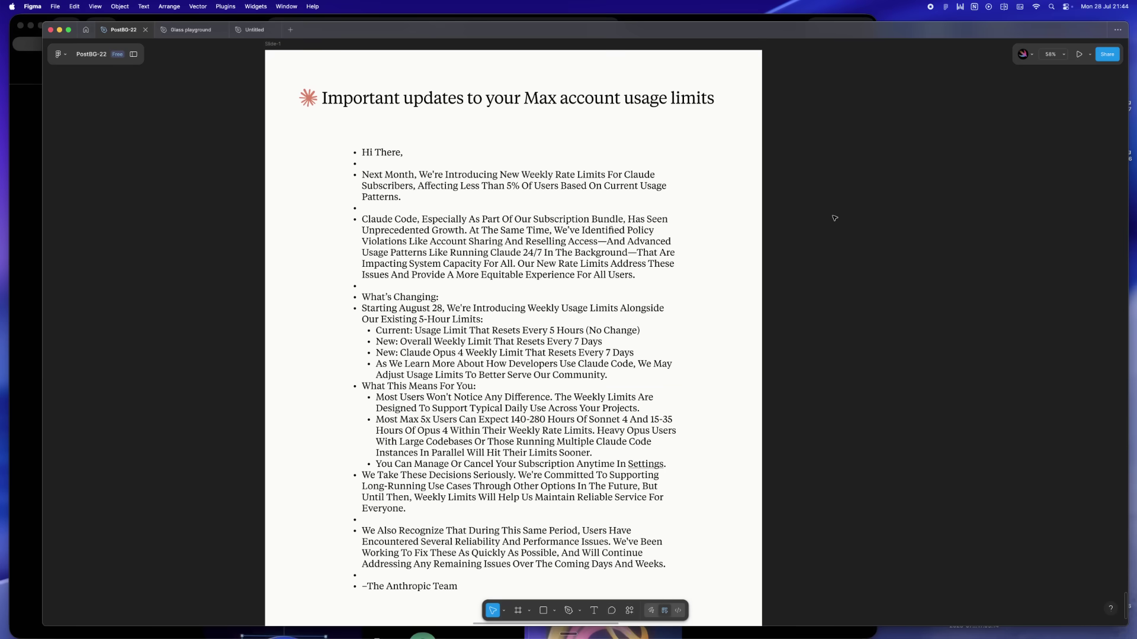
scroll(833, 218, down, 2)
scroll(834, 217, down, 2)
scroll(834, 218, right, 2)
scroll(834, 218, right, 2)
scroll(835, 218, right, 3)
scroll(834, 218, up, 2)
scroll(834, 218, left, 2)
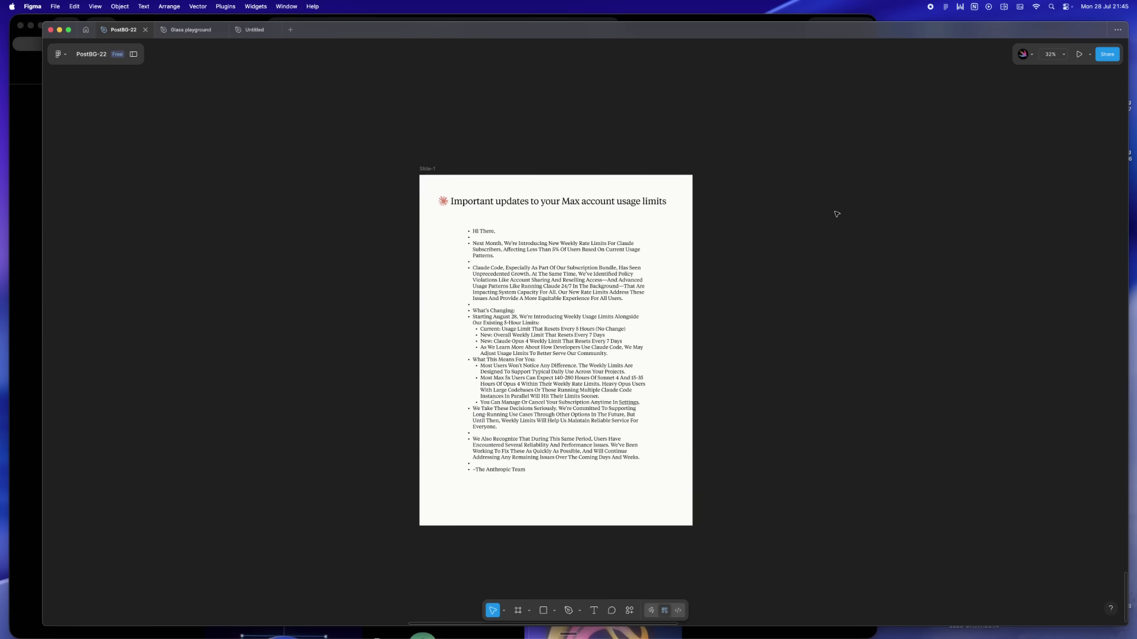
scroll(765, 270, up, 3)
scroll(765, 270, left, 2)
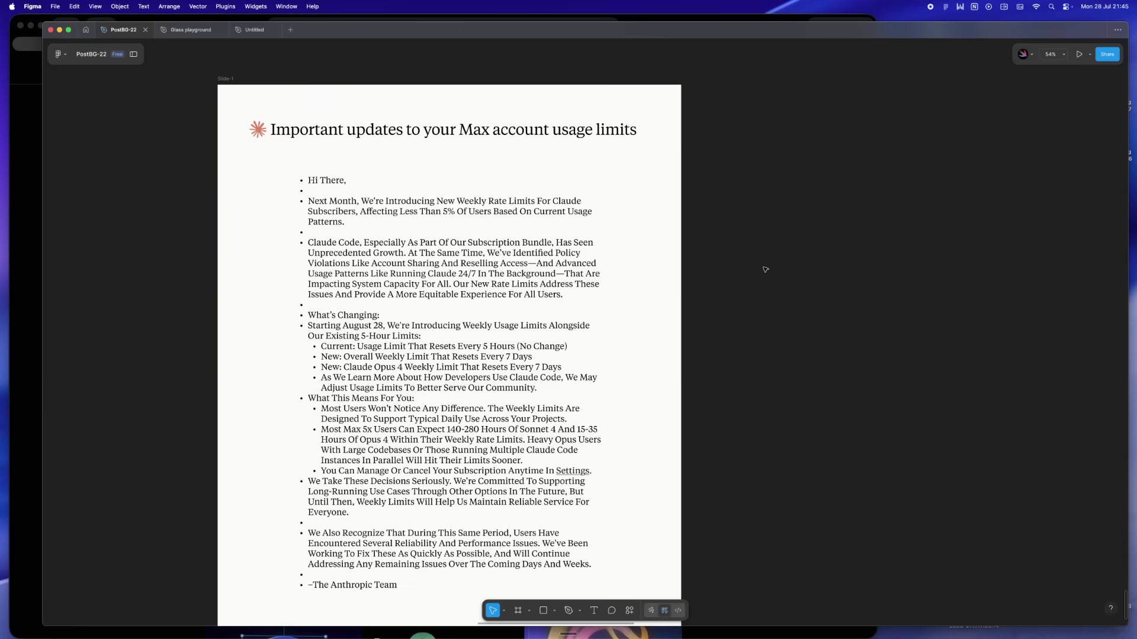
scroll(764, 270, left, 3)
scroll(765, 270, down, 2)
scroll(765, 269, down, 1)
scroll(765, 269, left, 1)
scroll(765, 269, down, 1)
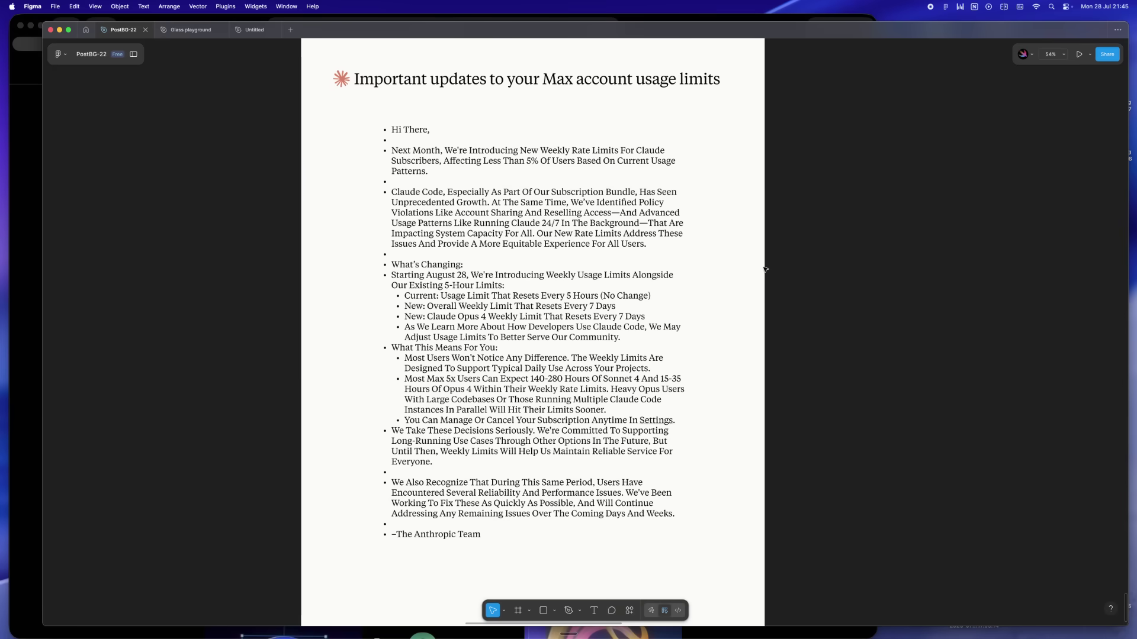
scroll(765, 269, right, 1)
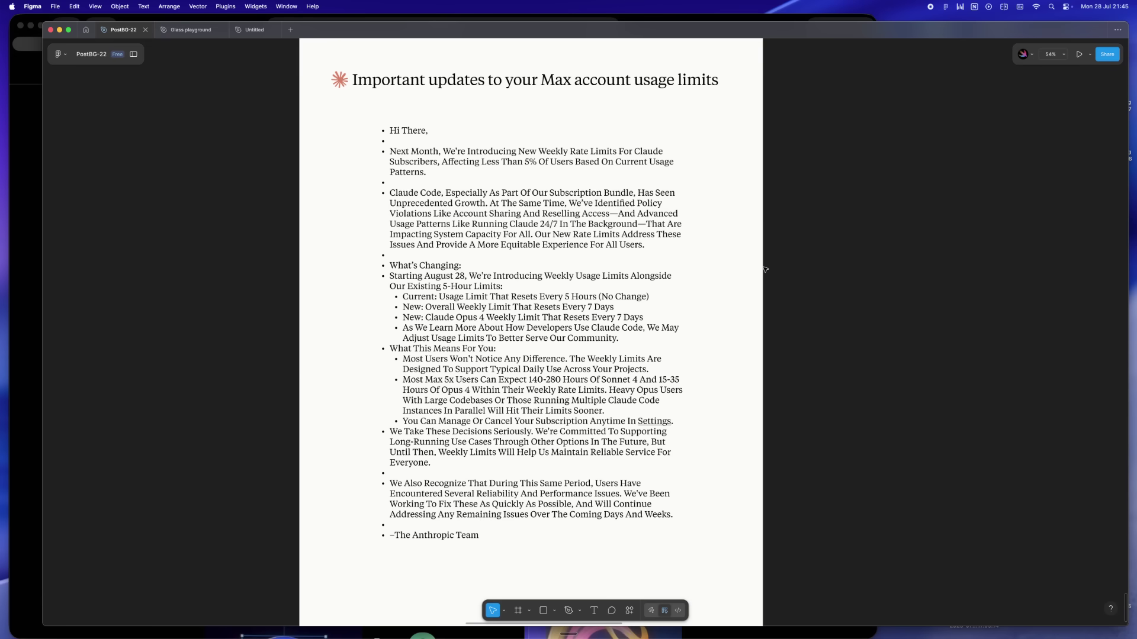
double_click(668, 277)
click(670, 276)
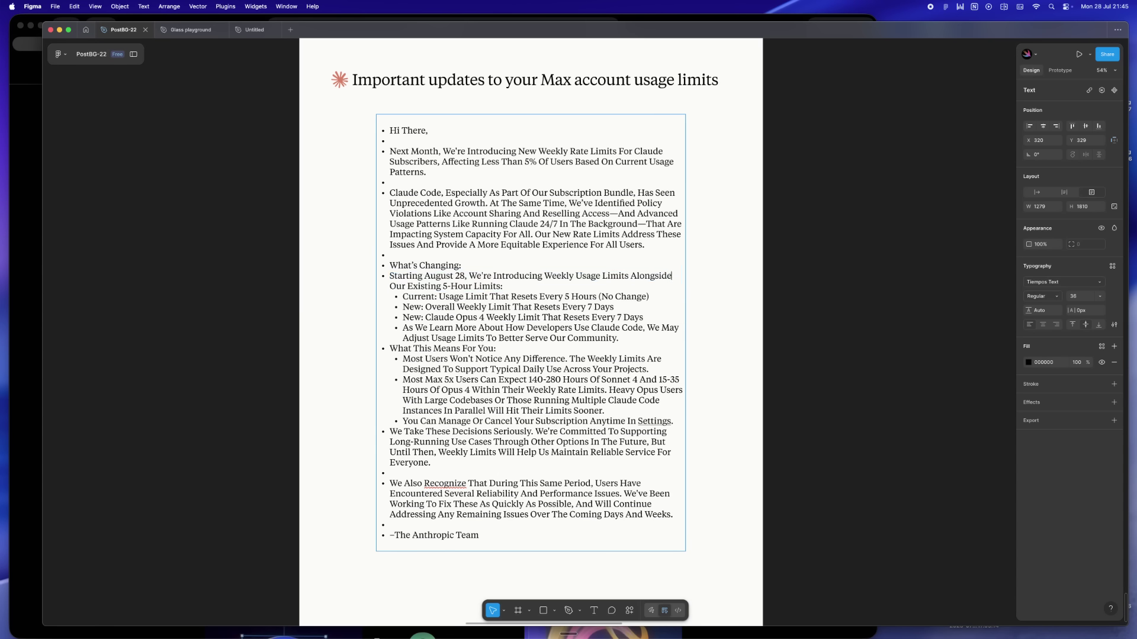
key(Escape)
click(805, 241)
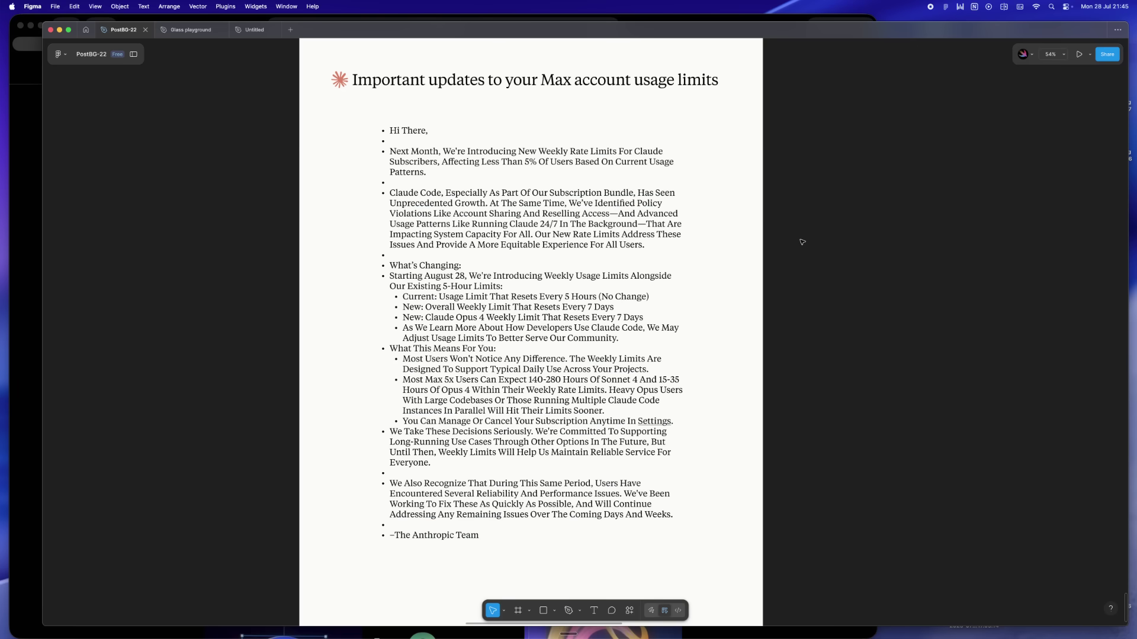
scroll(807, 235, up, 1)
scroll(807, 235, up, 1)
scroll(807, 234, up, 1)
scroll(807, 235, up, 1)
scroll(808, 234, down, 1)
scroll(807, 235, down, 1)
scroll(807, 235, down, 1)
scroll(807, 235, down, 1)
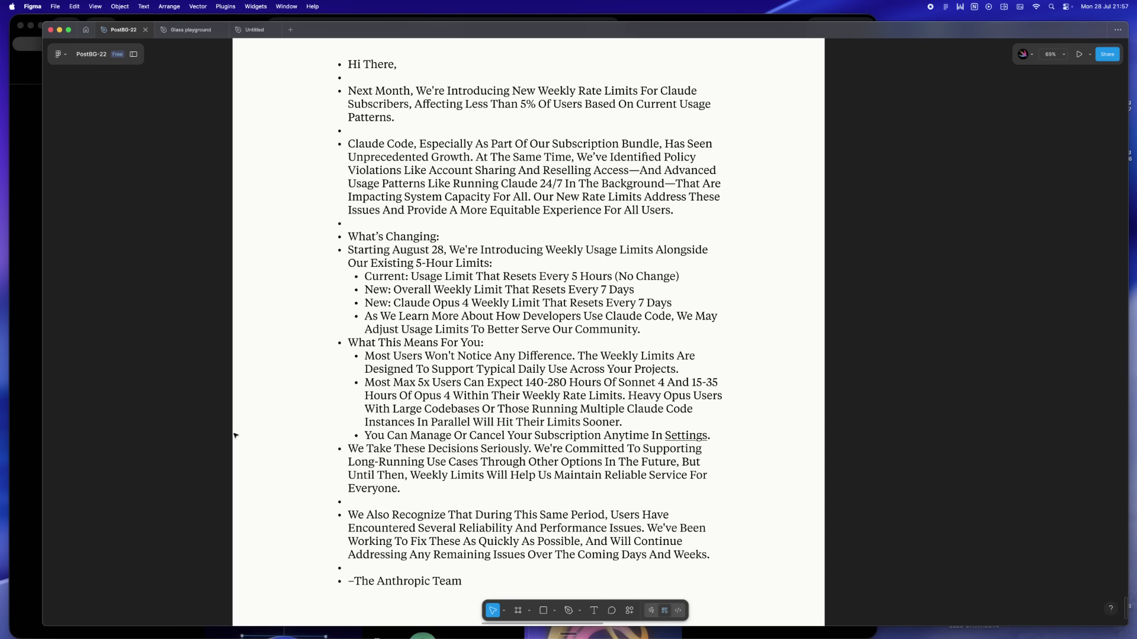
Step: Bring the iOS developer's Instagram profile in Safari in front of Figma
click(35, 424)
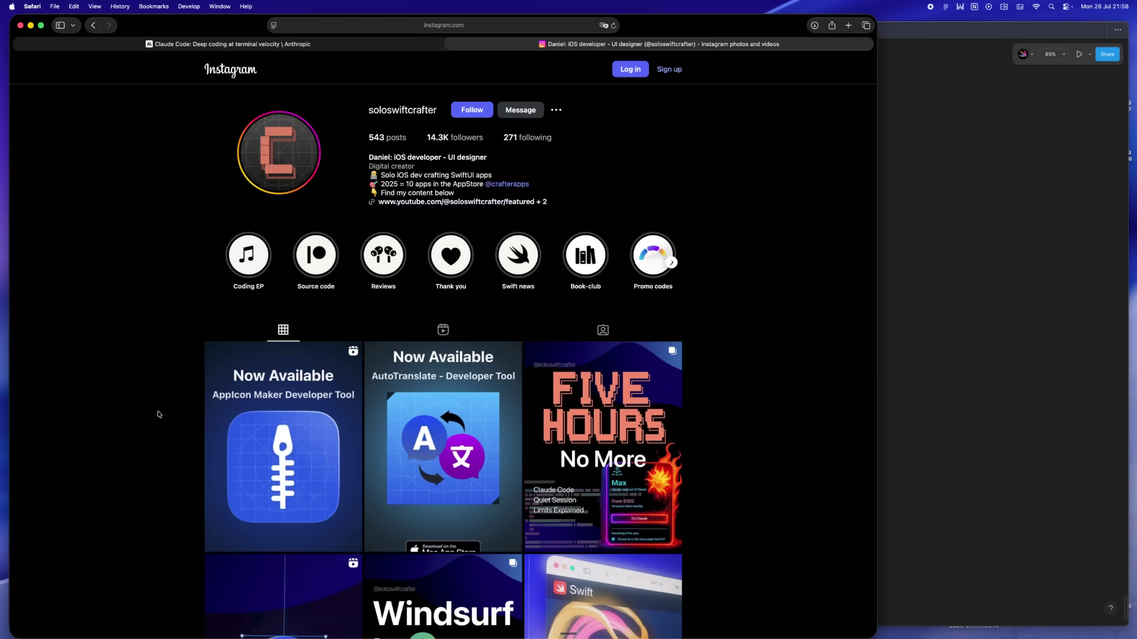